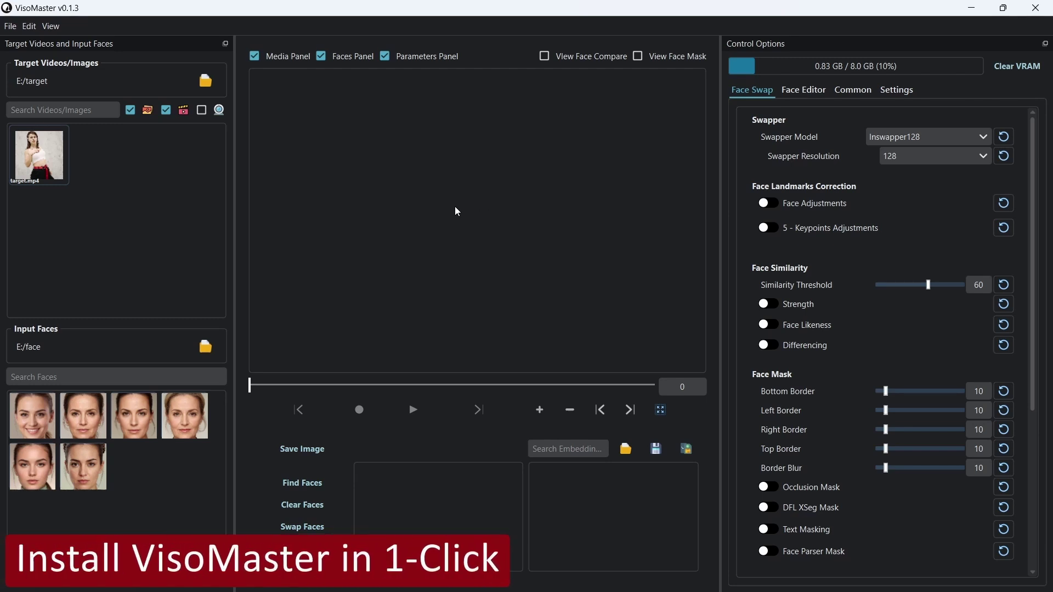
# Load target.mp4 into the preview, play it through, and rewind to frame 0
pyautogui.click(49, 164)
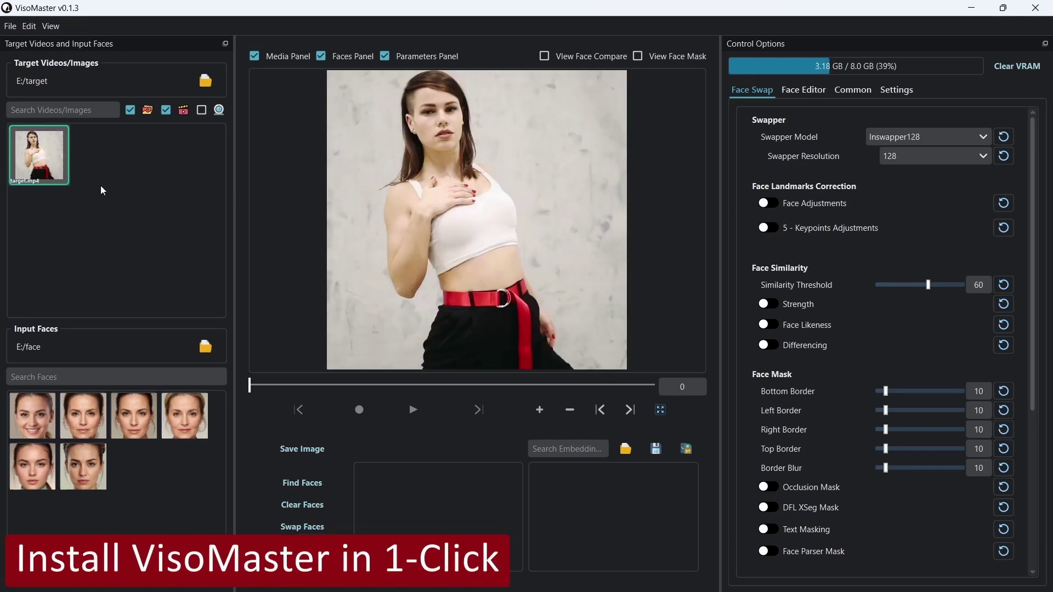
pyautogui.click(414, 409)
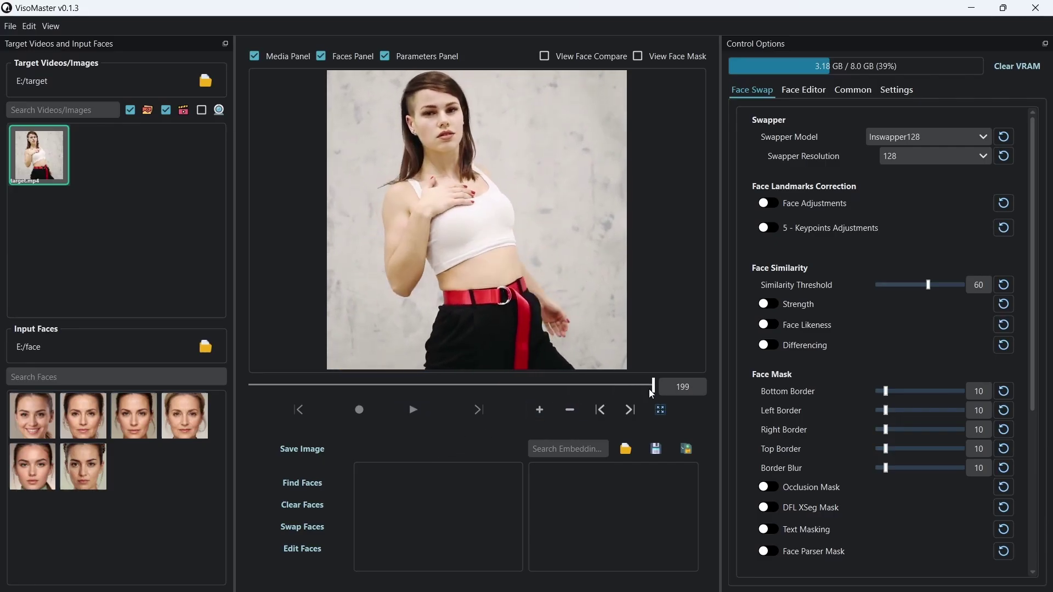
pyautogui.moveTo(656, 387); pyautogui.dragTo(234, 381)
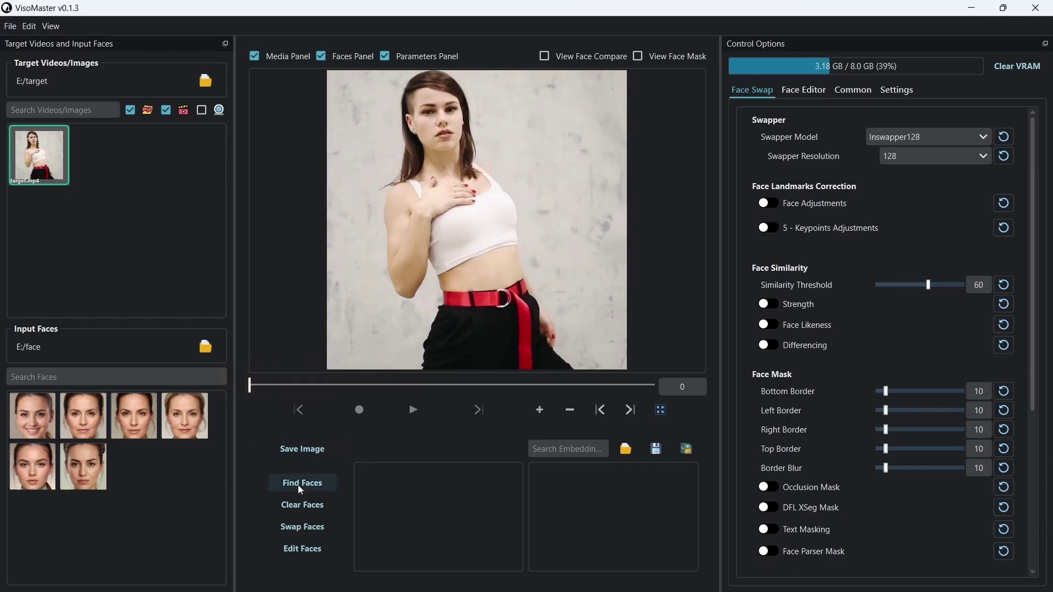
# Detect the faces, enable Swap Faces, and try the first and second input faces
pyautogui.click(299, 487)
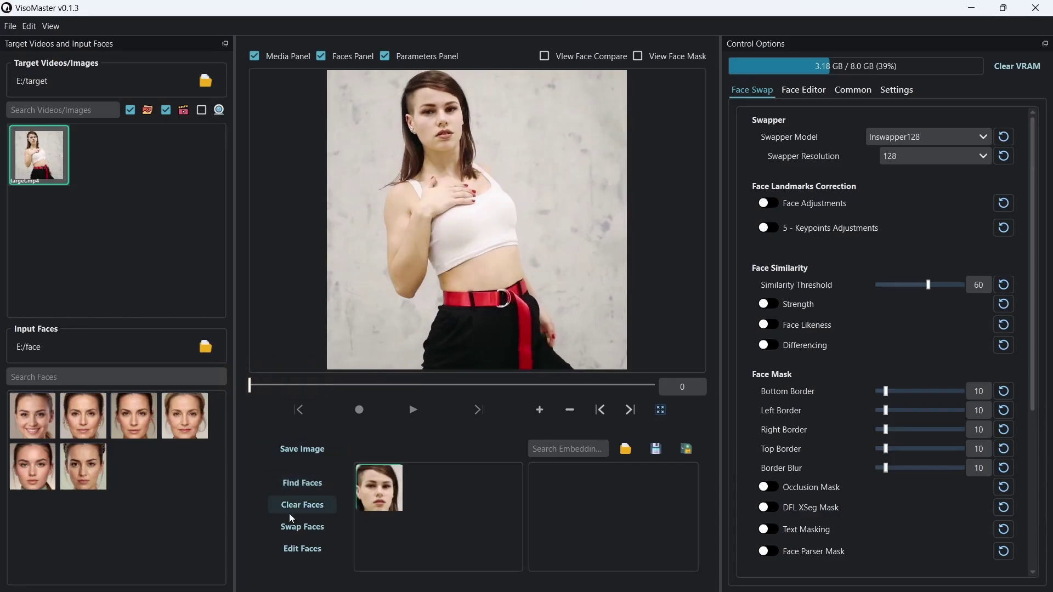
pyautogui.click(299, 530)
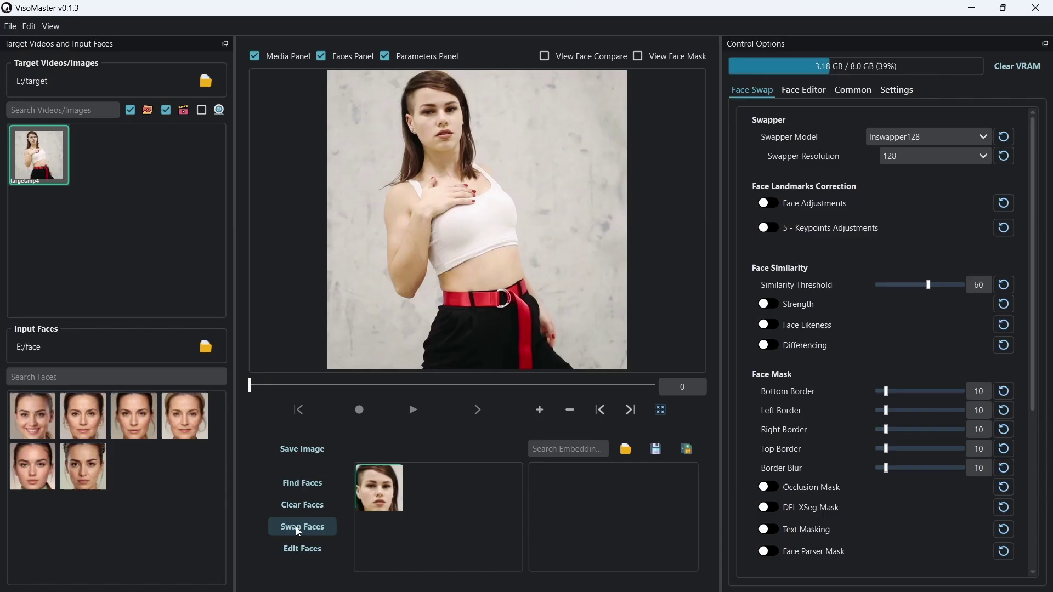
pyautogui.click(48, 417)
pyautogui.click(97, 419)
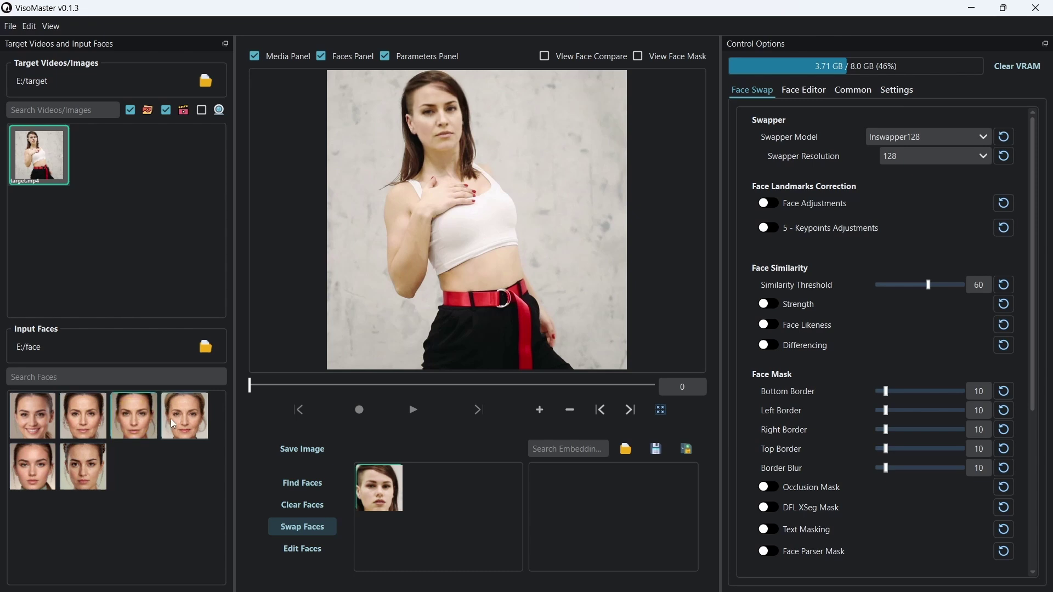
# Try the fourth and fifth input faces, settle on the fourth, and play the swapped video
pyautogui.click(185, 420)
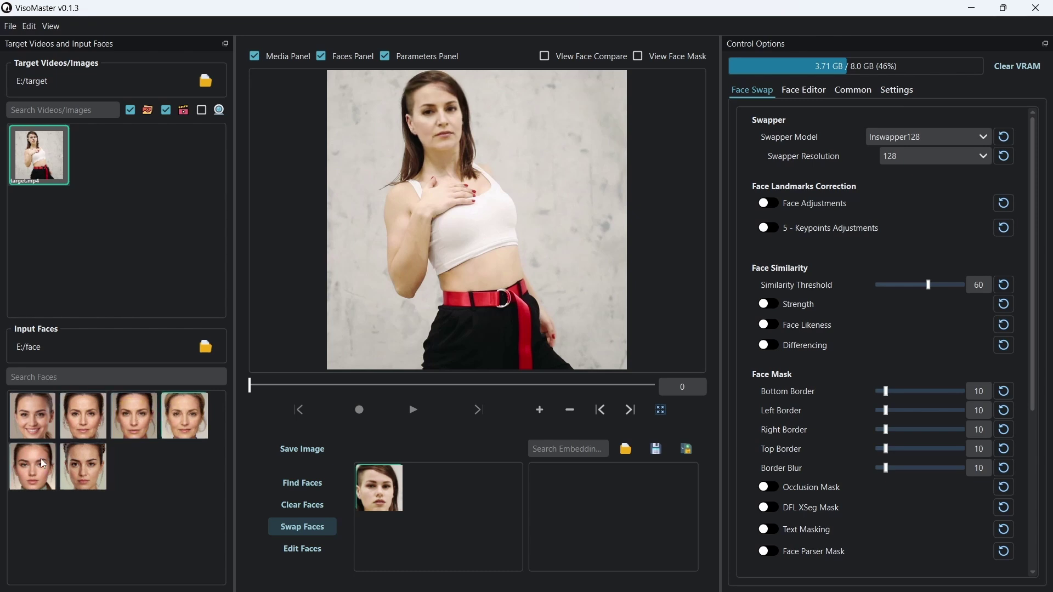
pyautogui.click(36, 464)
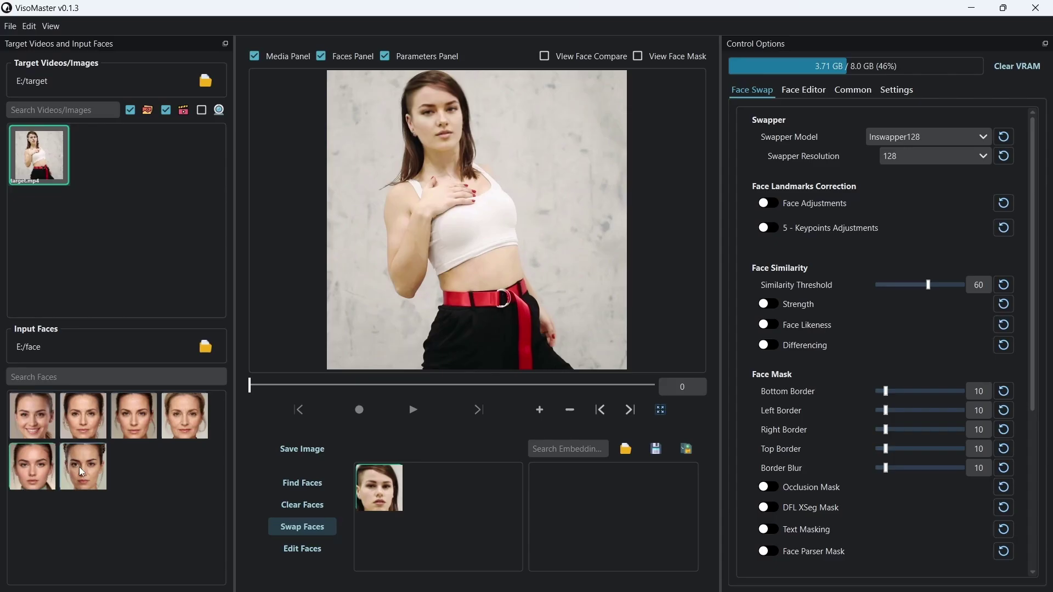
pyautogui.click(183, 419)
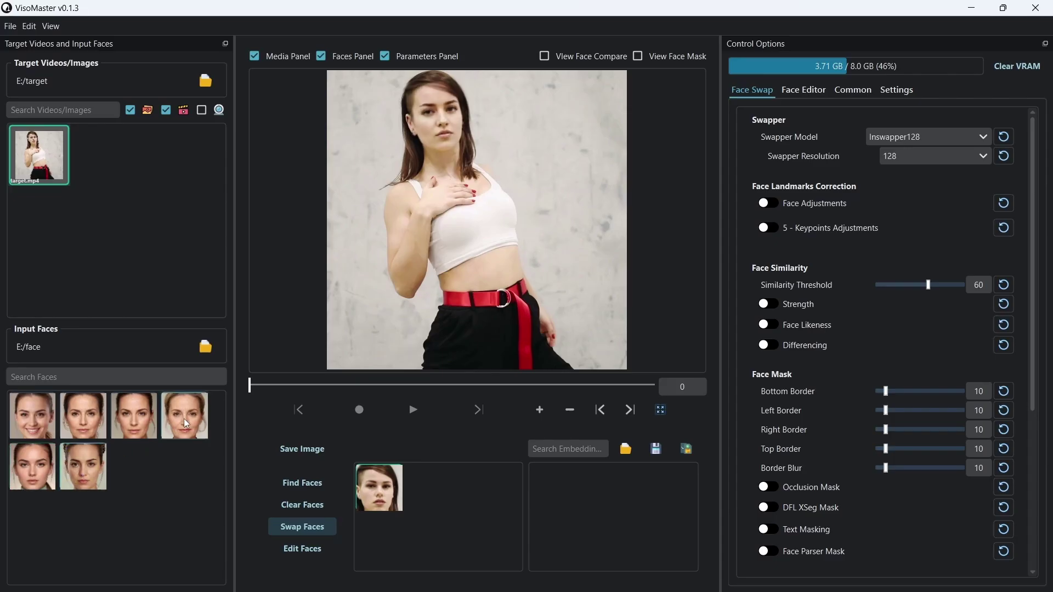
pyautogui.click(415, 411)
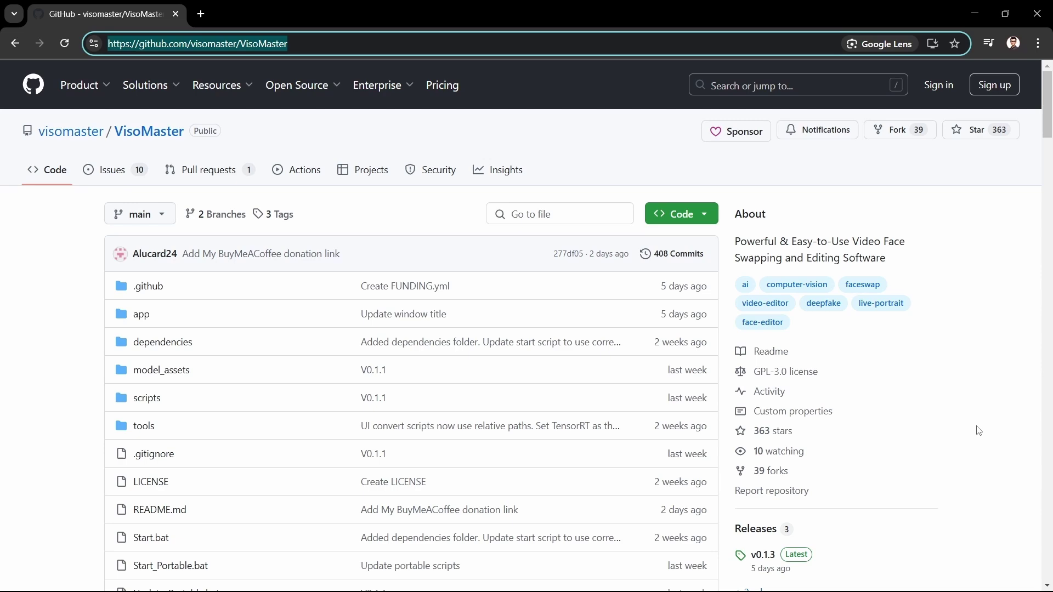
# Scroll the README to Automatic Installation, follow the releases link, and scroll v0.1.1 down to Assets
pyautogui.click(1047, 118)
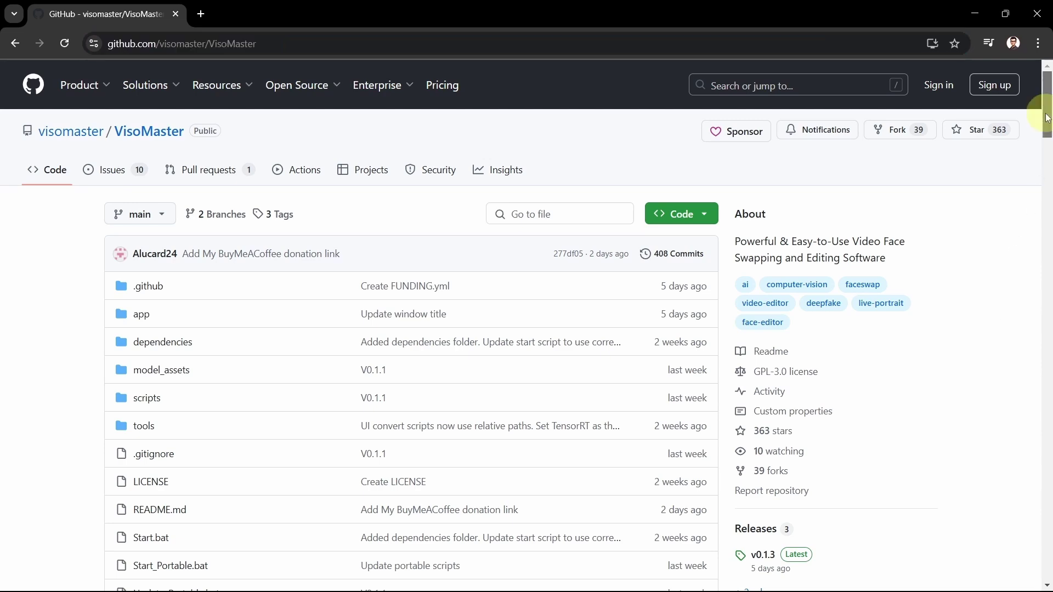
pyautogui.moveTo(1047, 118); pyautogui.dragTo(1040, 325)
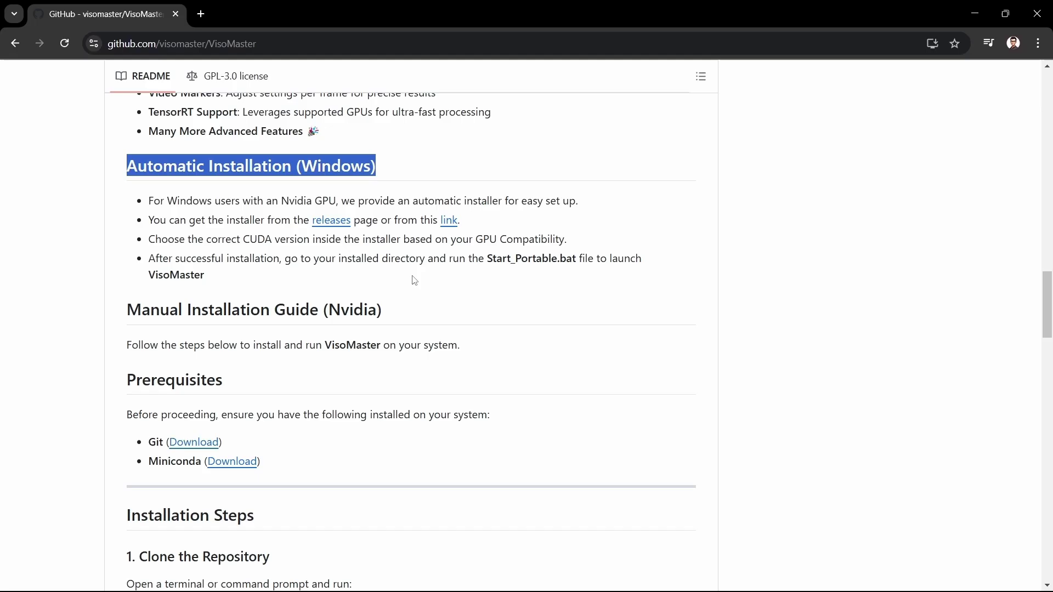
pyautogui.click(339, 220)
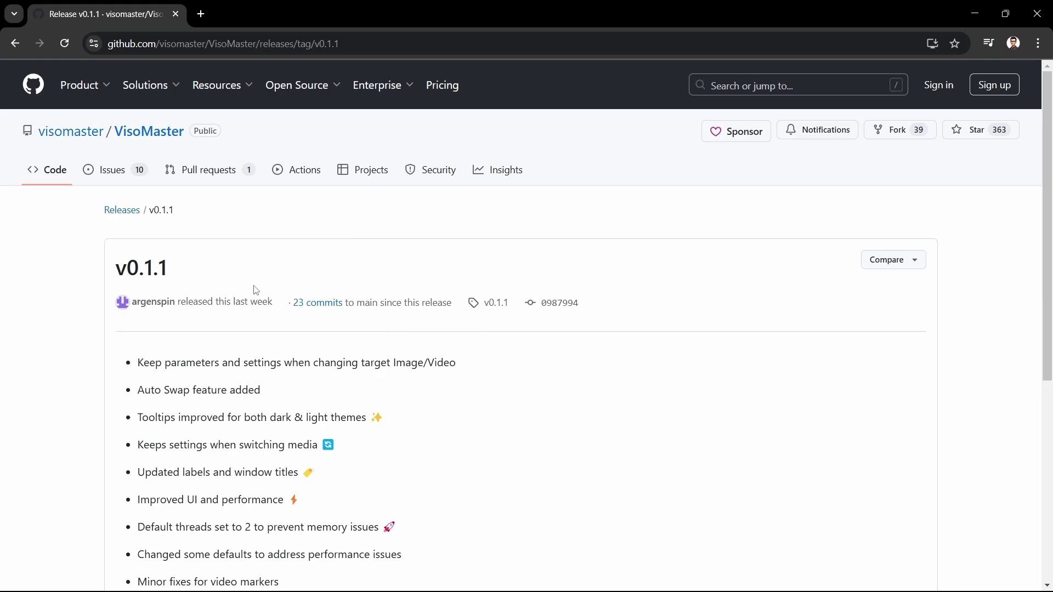
pyautogui.moveTo(183, 261); pyautogui.dragTo(101, 272)
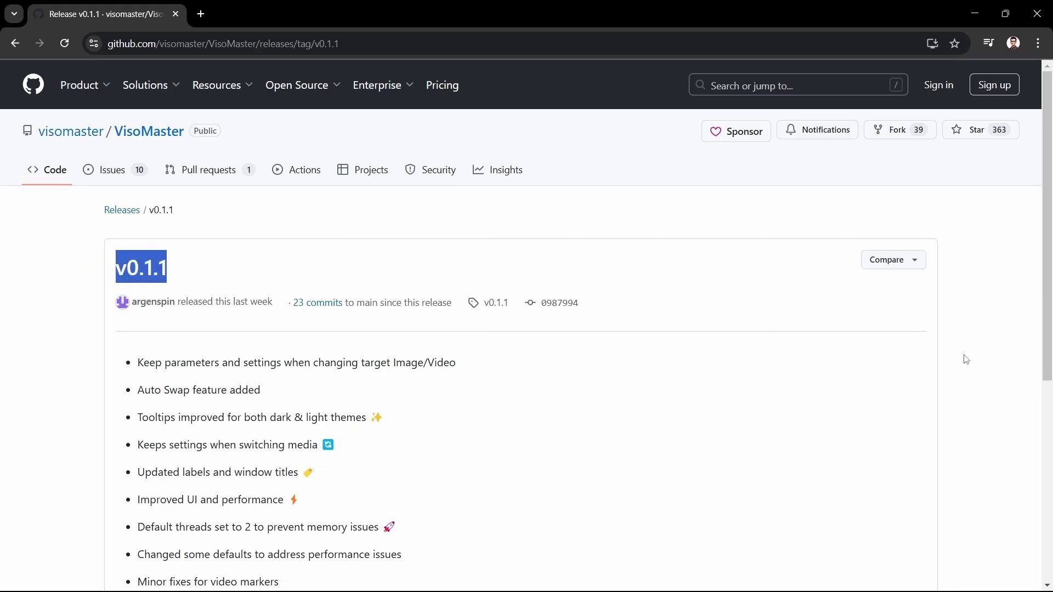
pyautogui.moveTo(1044, 263); pyautogui.dragTo(1027, 509)
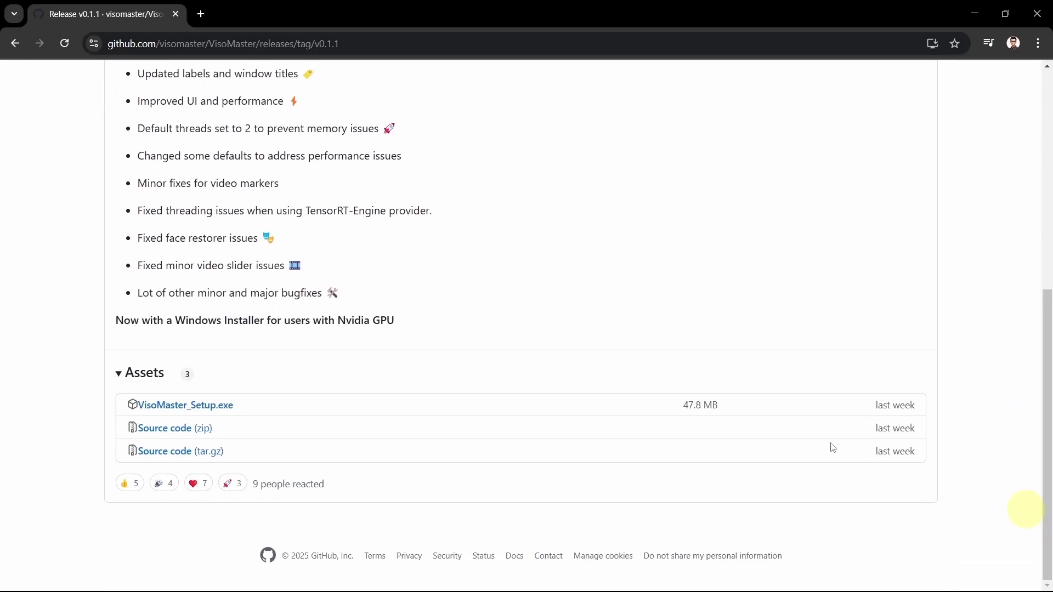
# Download VisoMaster_Setup.exe from the v0.1.1 Assets and save it to Foxton (E:)
pyautogui.click(224, 411)
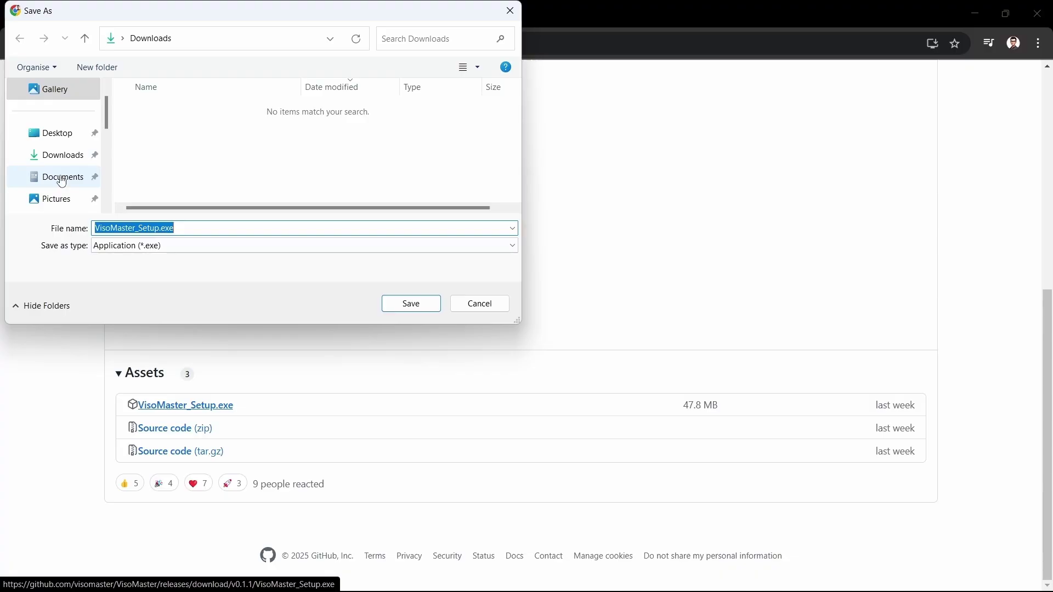
pyautogui.scroll(-8, 62, 182)
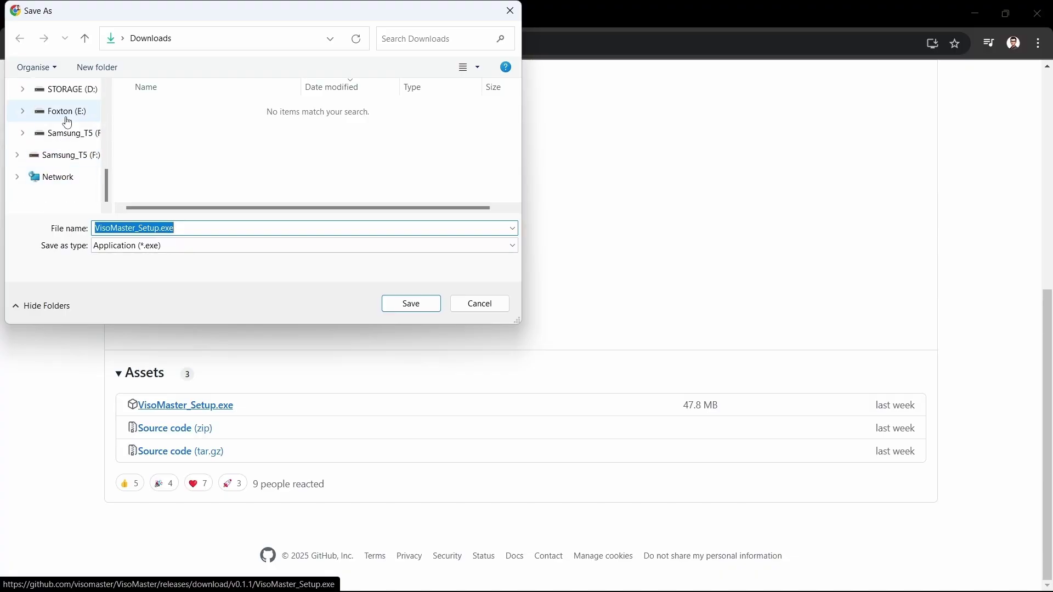
pyautogui.click(66, 113)
pyautogui.click(404, 309)
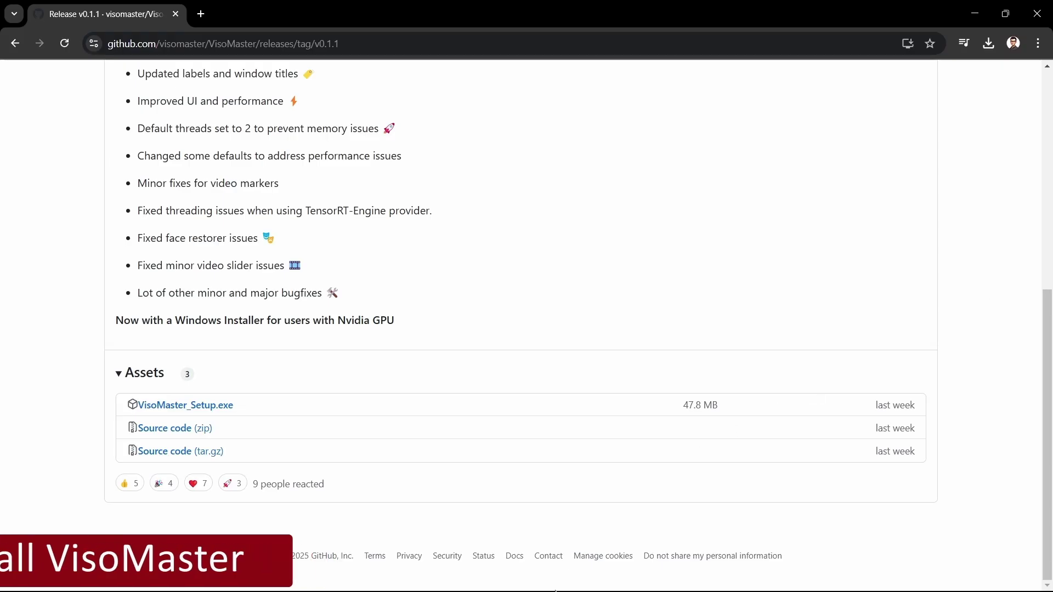
# Launch VisoMaster_Setup.exe from drive E: and choose More info, then Run anyway in SmartScreen
pyautogui.click(558, 576)
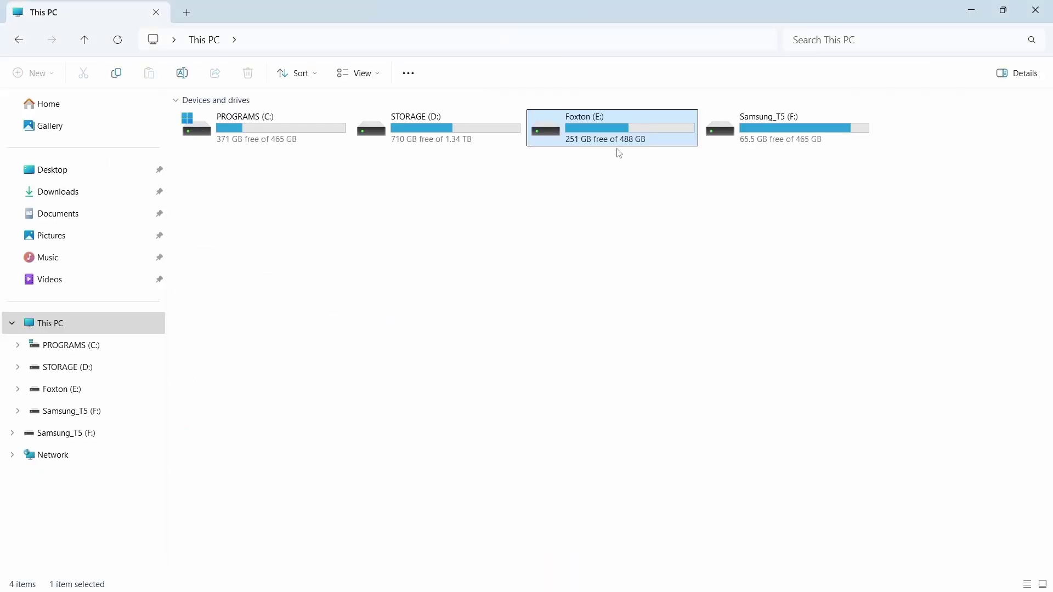
pyautogui.doubleClick(625, 124)
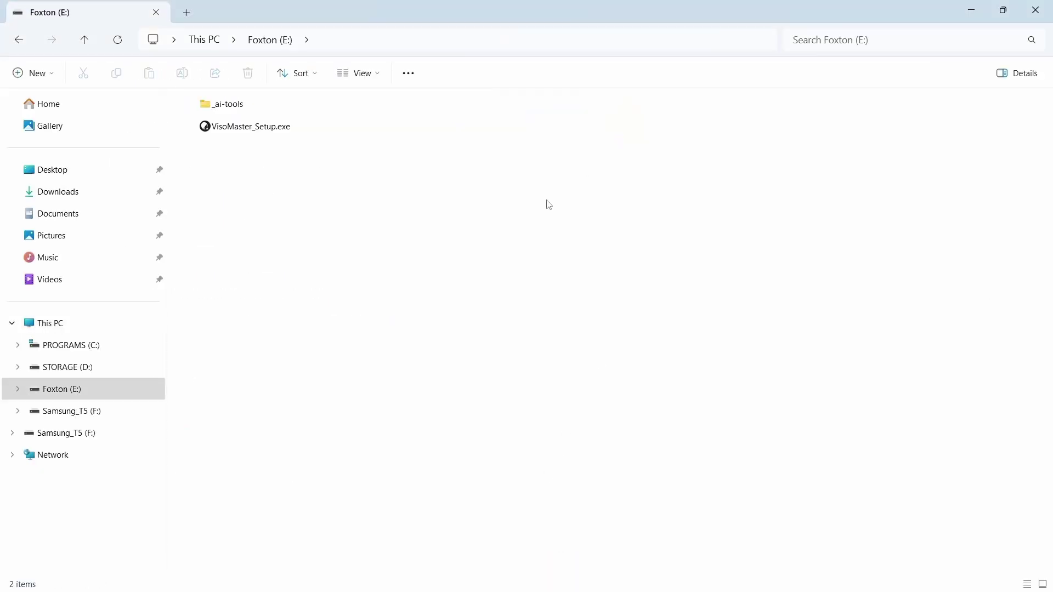
pyautogui.click(263, 129)
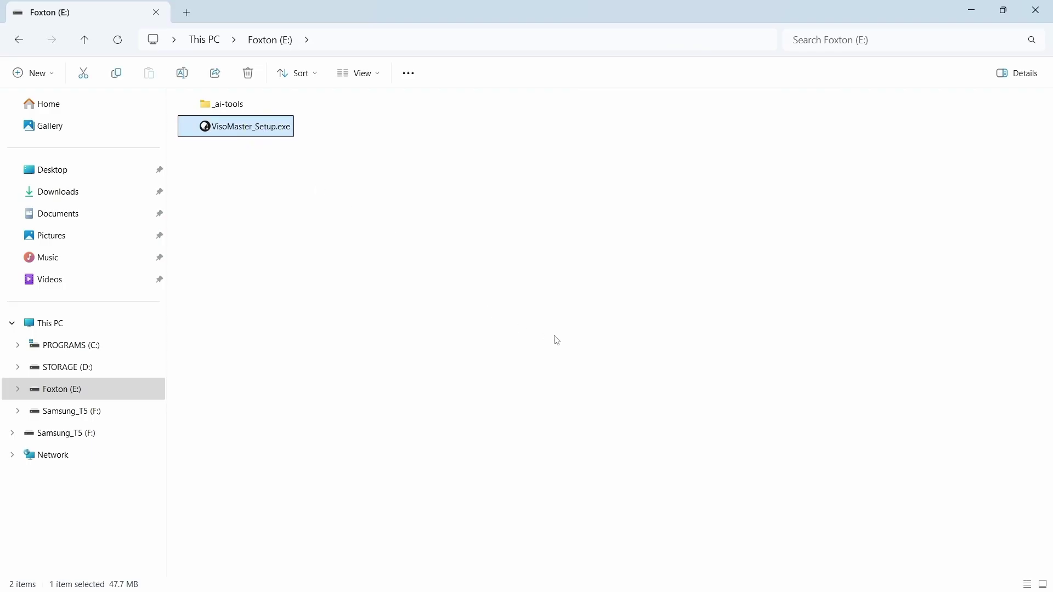
pyautogui.doubleClick(246, 127)
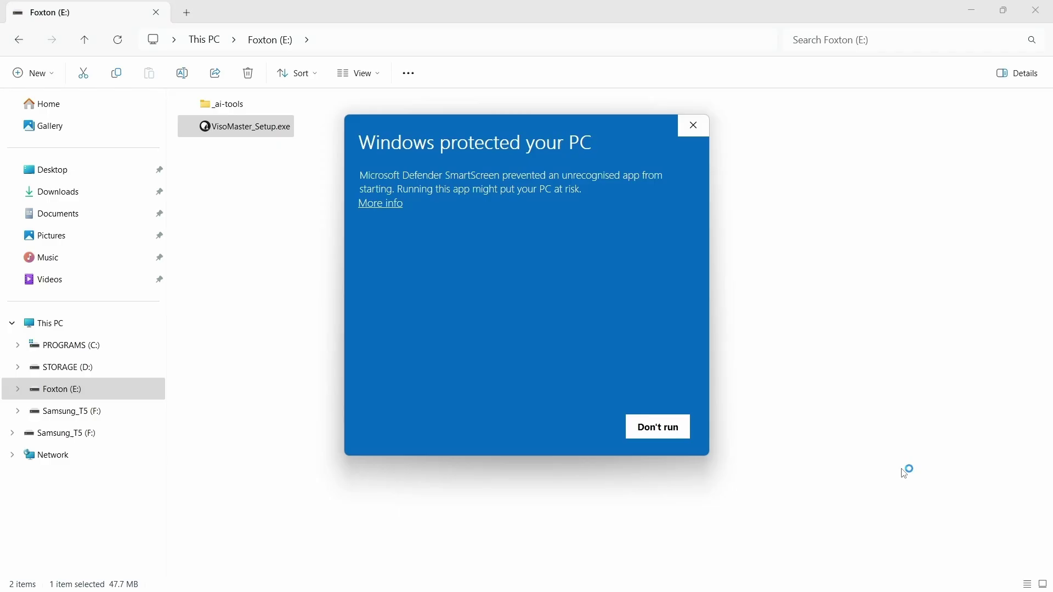
pyautogui.click(375, 205)
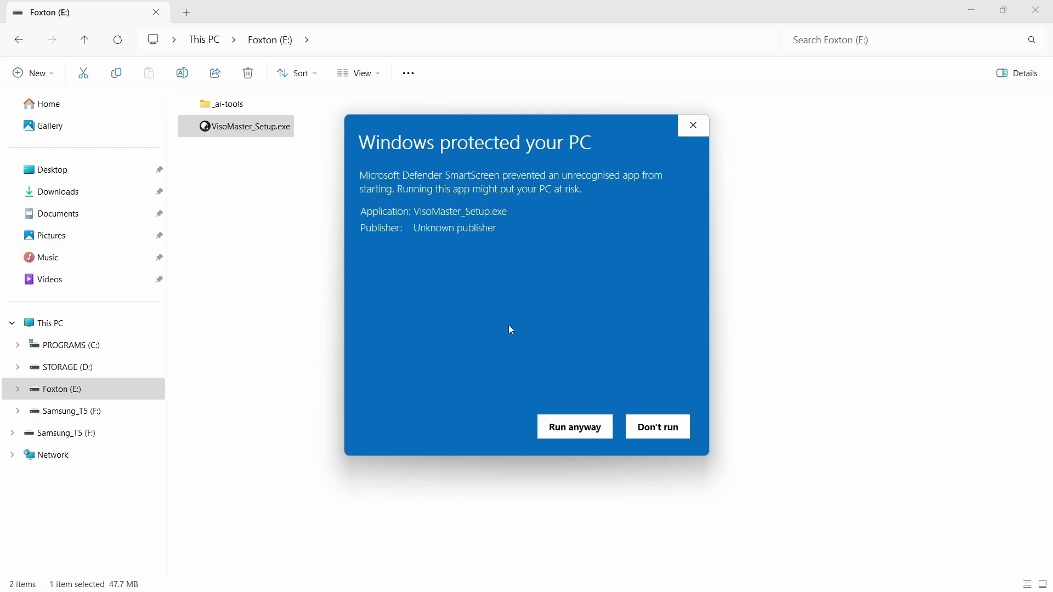
pyautogui.click(554, 436)
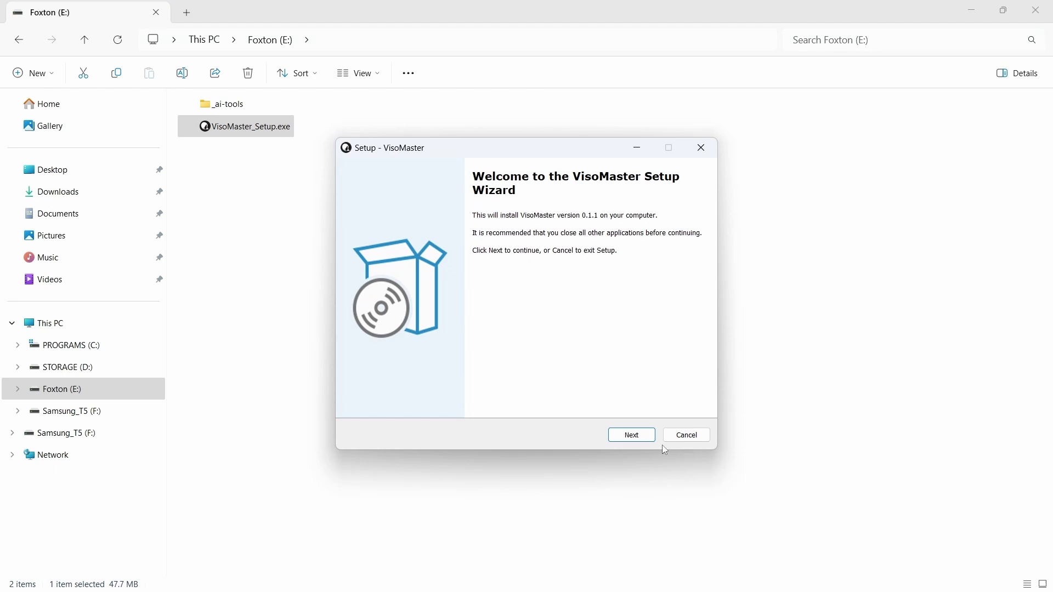
# Continue past the welcome page and browse to Foxton (E:) so the destination becomes E:\VisoMaster
pyautogui.click(642, 439)
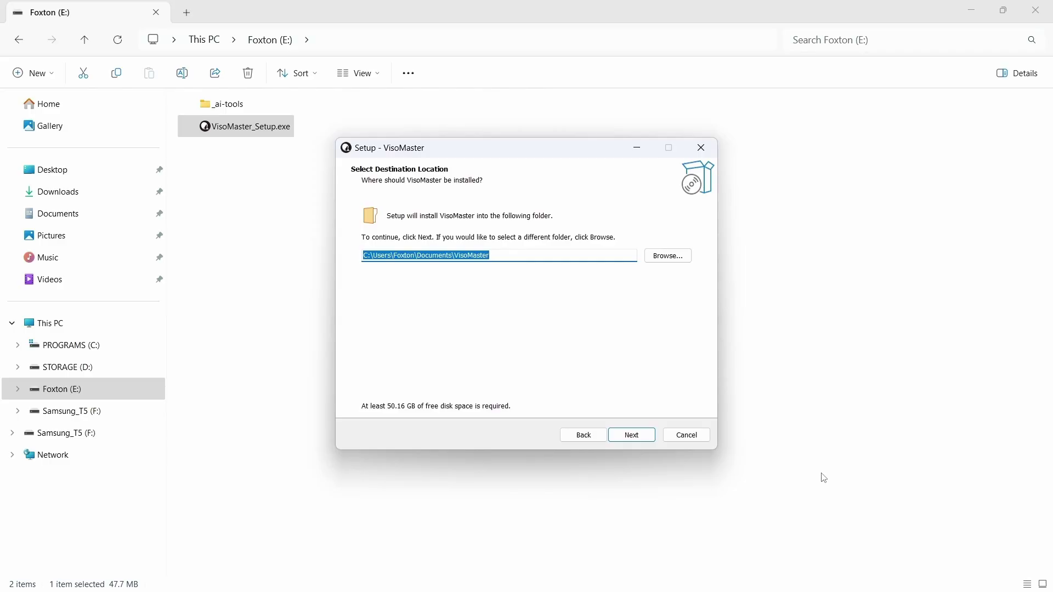
pyautogui.moveTo(515, 254); pyautogui.dragTo(324, 246)
pyautogui.click(658, 257)
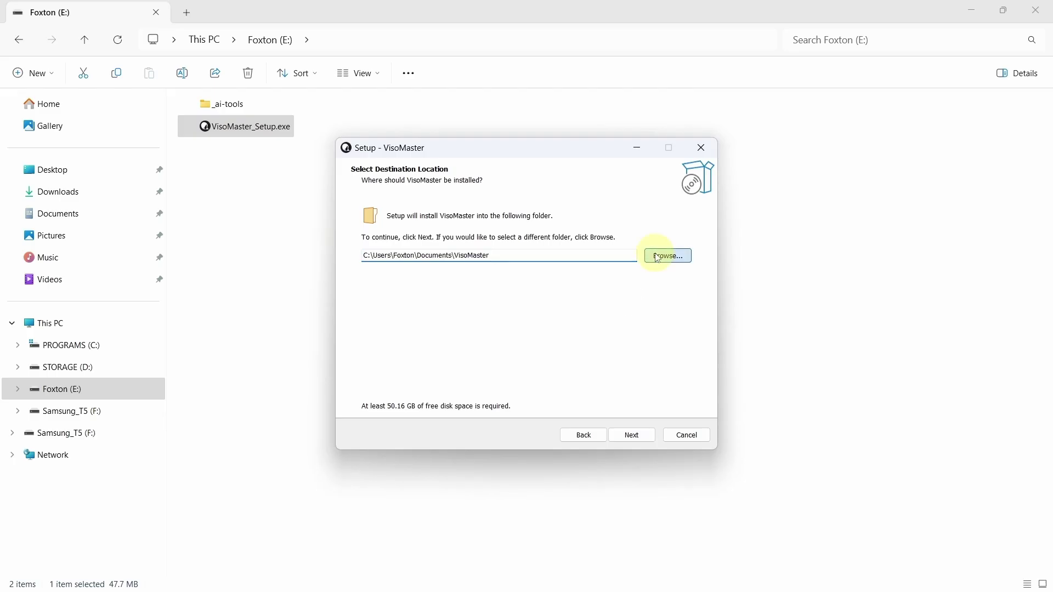
pyautogui.scroll(-2, 566, 308)
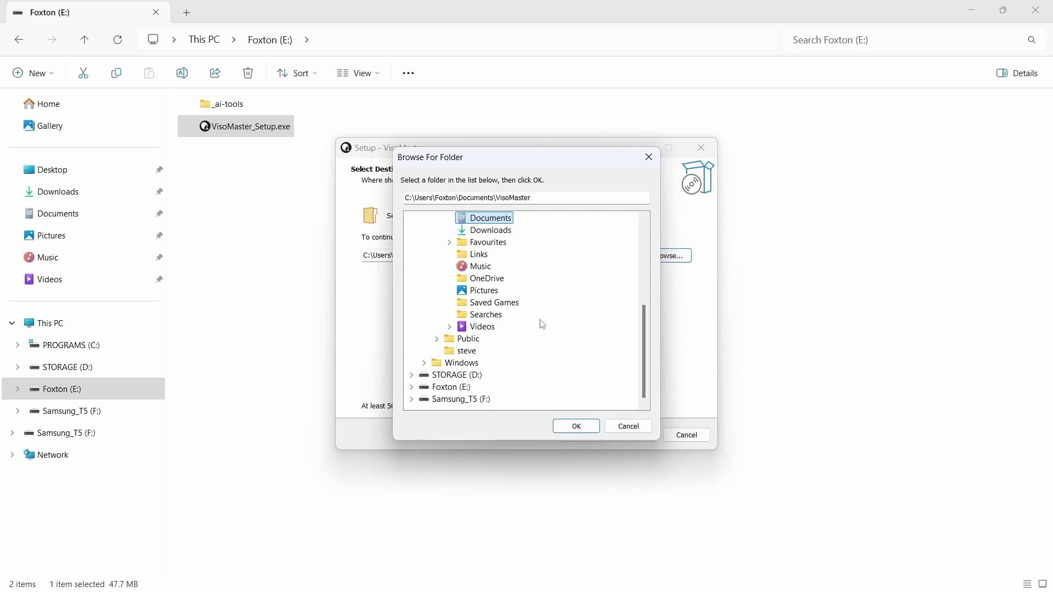
pyautogui.click(445, 387)
pyautogui.click(594, 433)
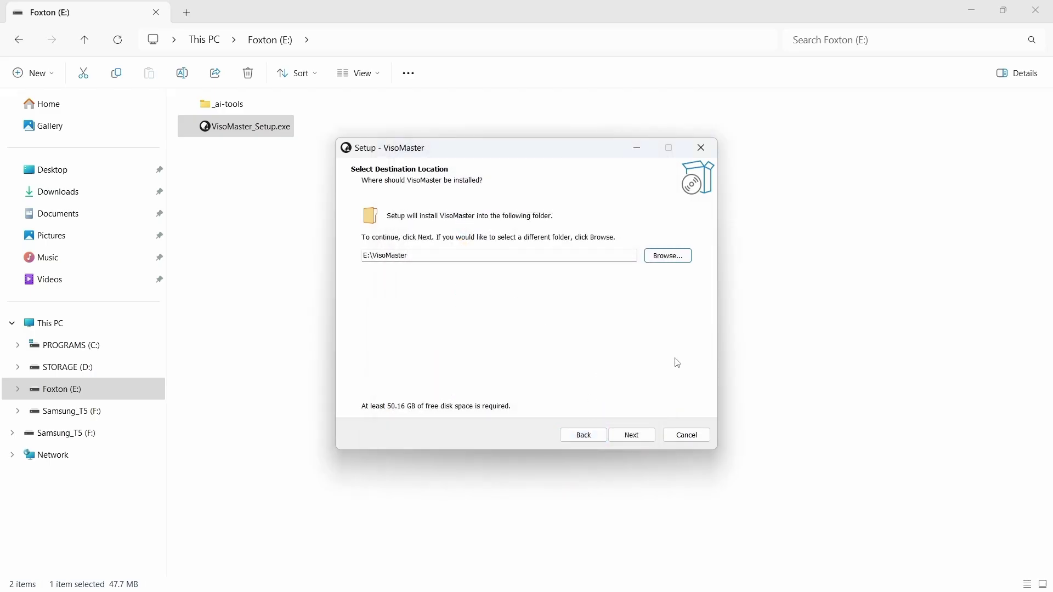
pyautogui.moveTo(440, 255); pyautogui.dragTo(334, 252)
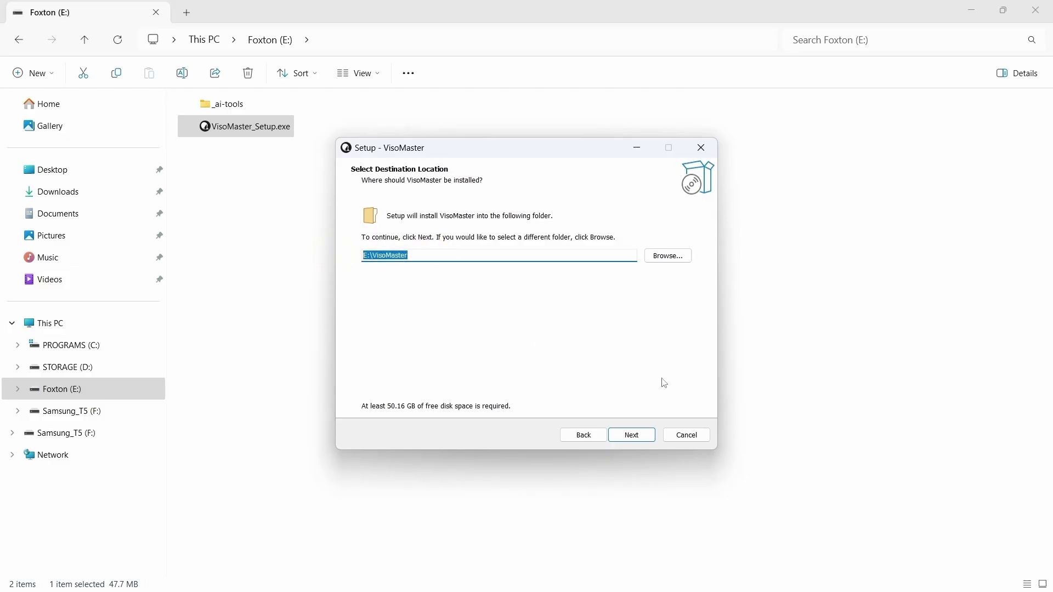
# Choose CUDA v12.4, keep Download All Models and Updates, and continue to Ready to Install
pyautogui.click(647, 440)
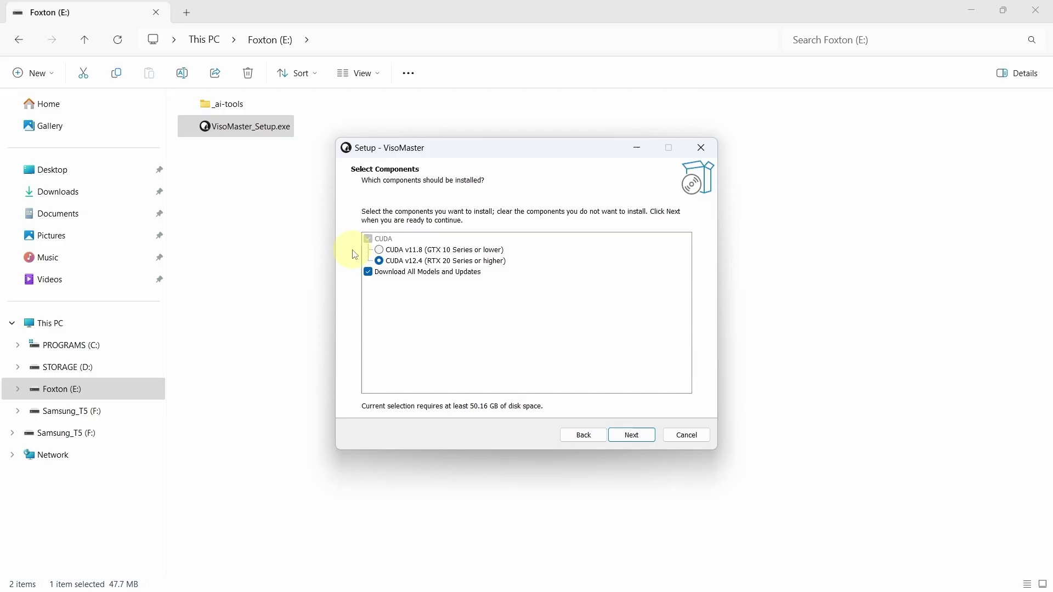
pyautogui.click(383, 252)
pyautogui.click(384, 262)
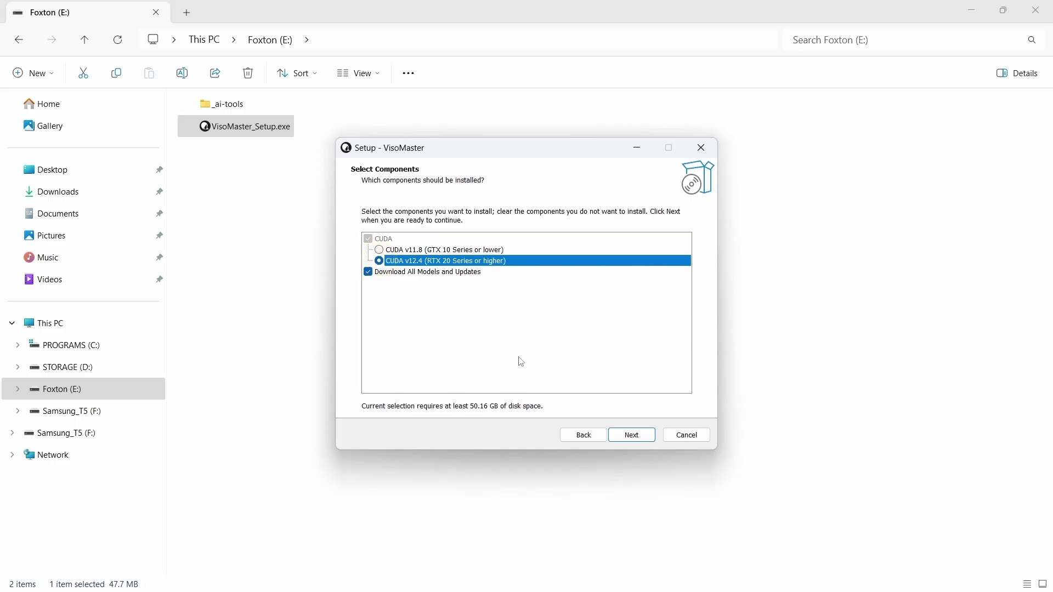
pyautogui.click(347, 276)
pyautogui.click(643, 436)
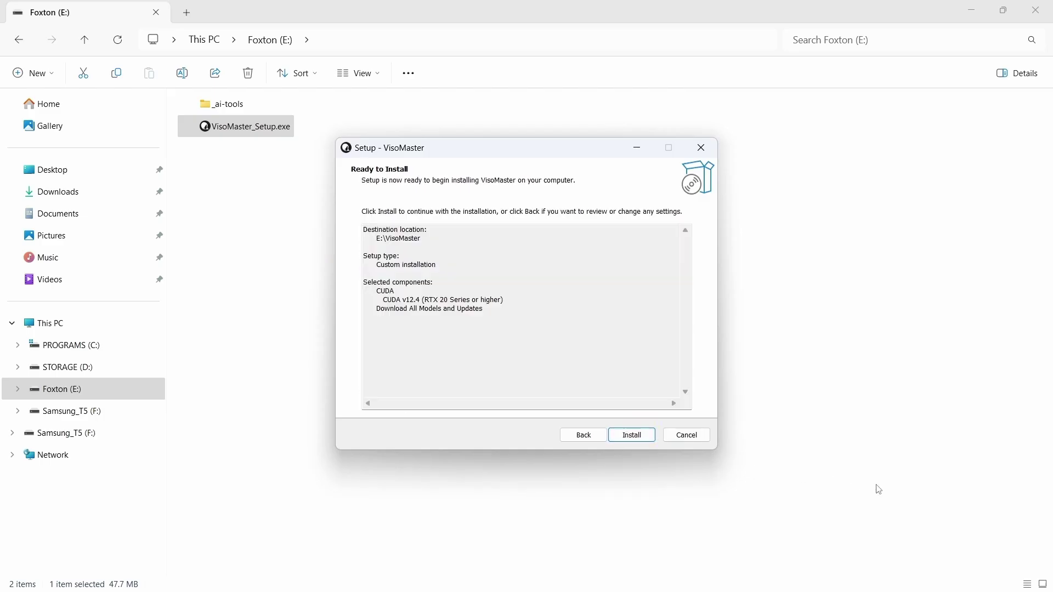
# Install VisoMaster into E:\VisoMaster and finish the wizard once the progress completes
pyautogui.click(653, 439)
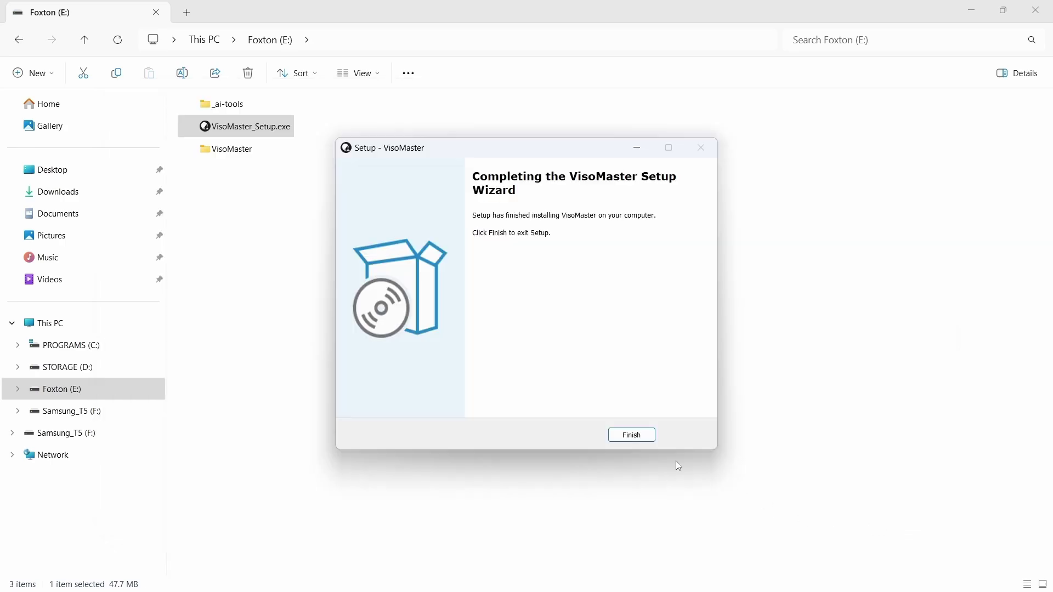
pyautogui.click(649, 442)
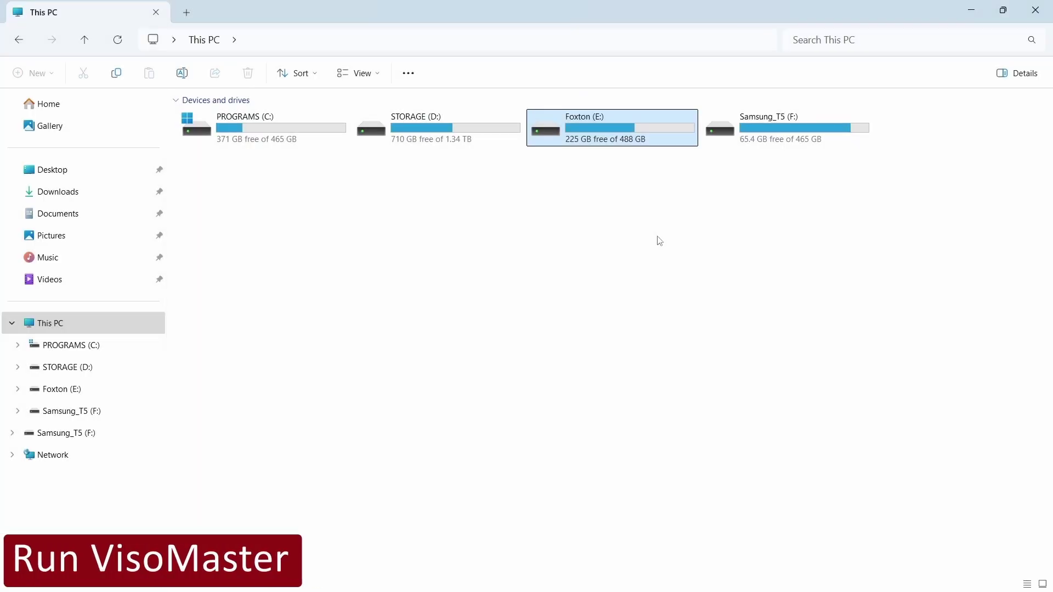
# Open E:\VisoMaster in File Explorer and run Start_Portable.bat
pyautogui.doubleClick(609, 135)
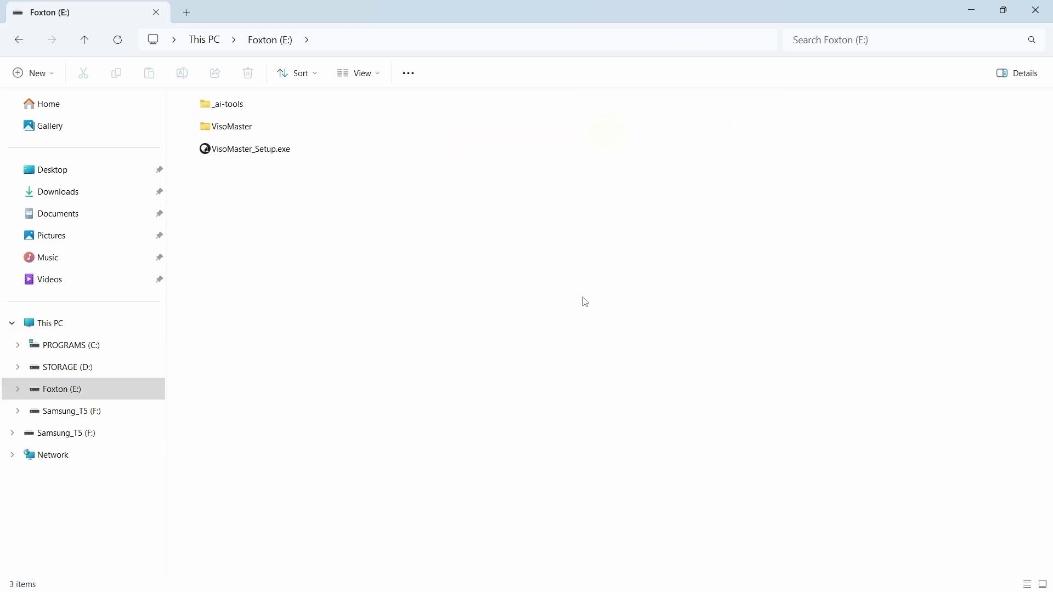
pyautogui.click(233, 127)
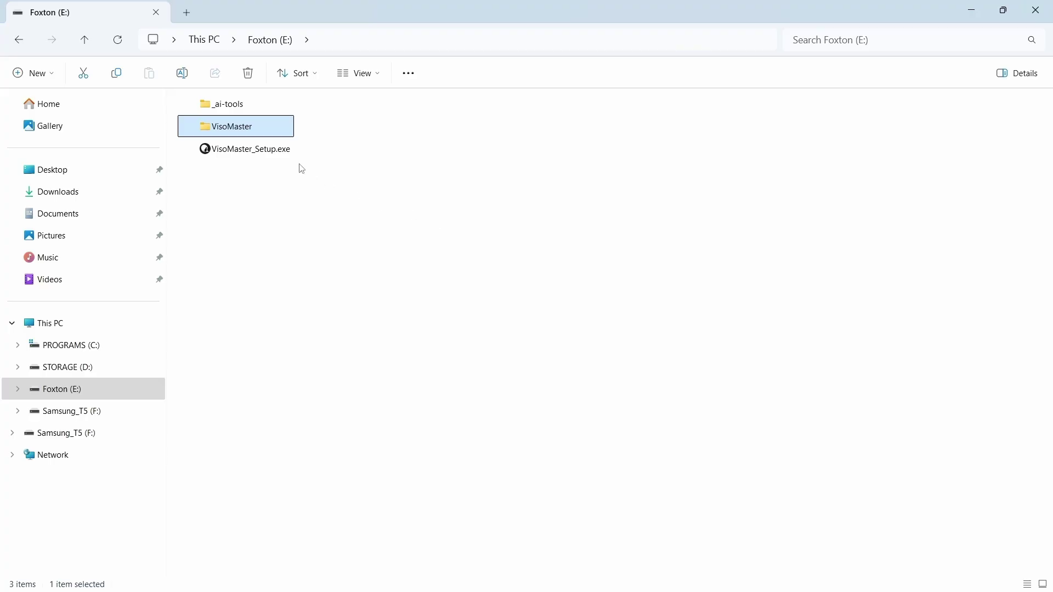
pyautogui.doubleClick(250, 132)
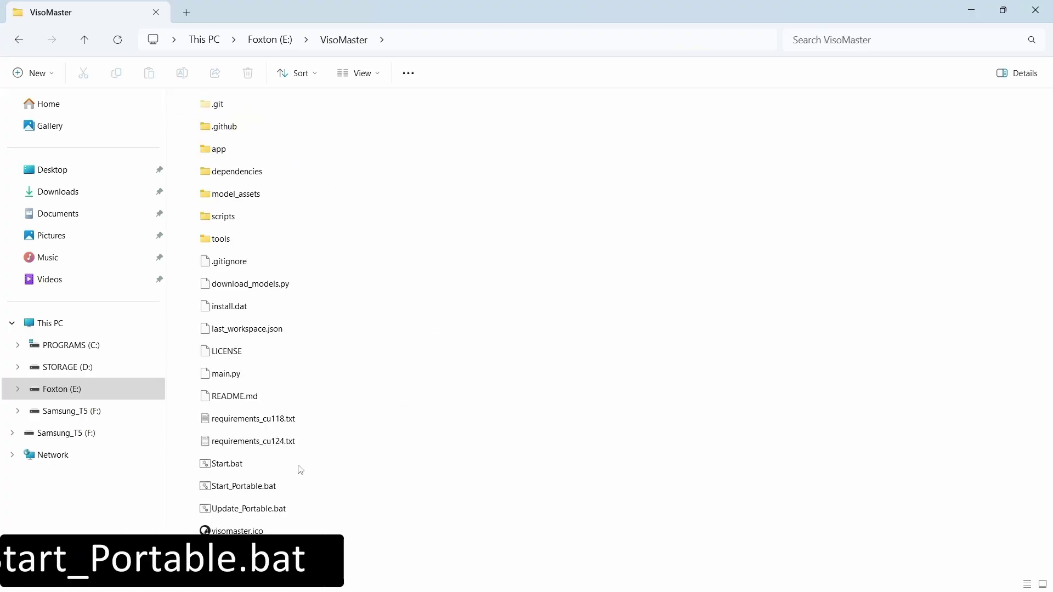
pyautogui.click(285, 490)
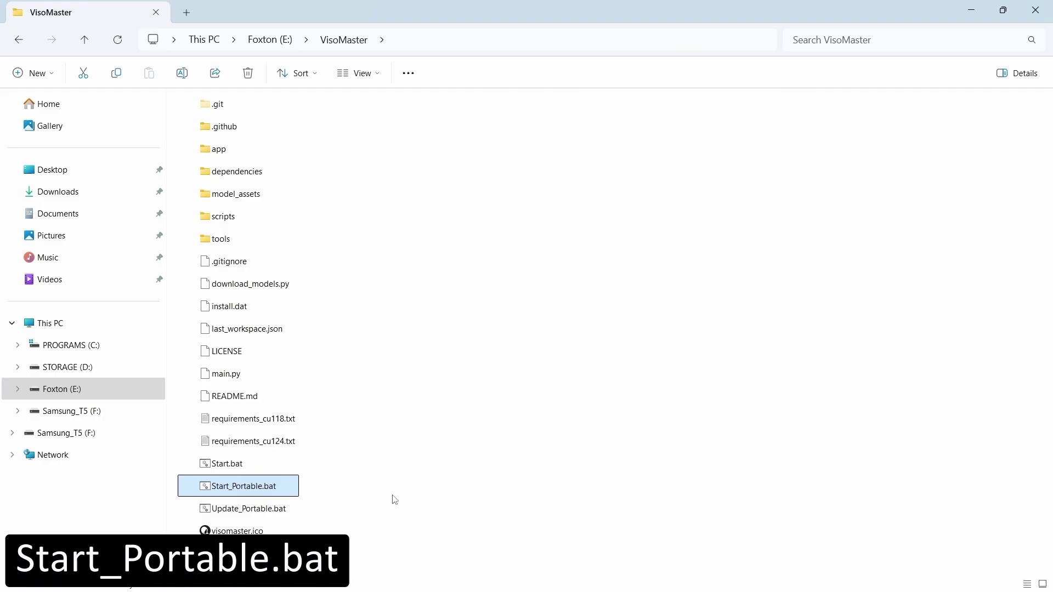
pyautogui.doubleClick(264, 492)
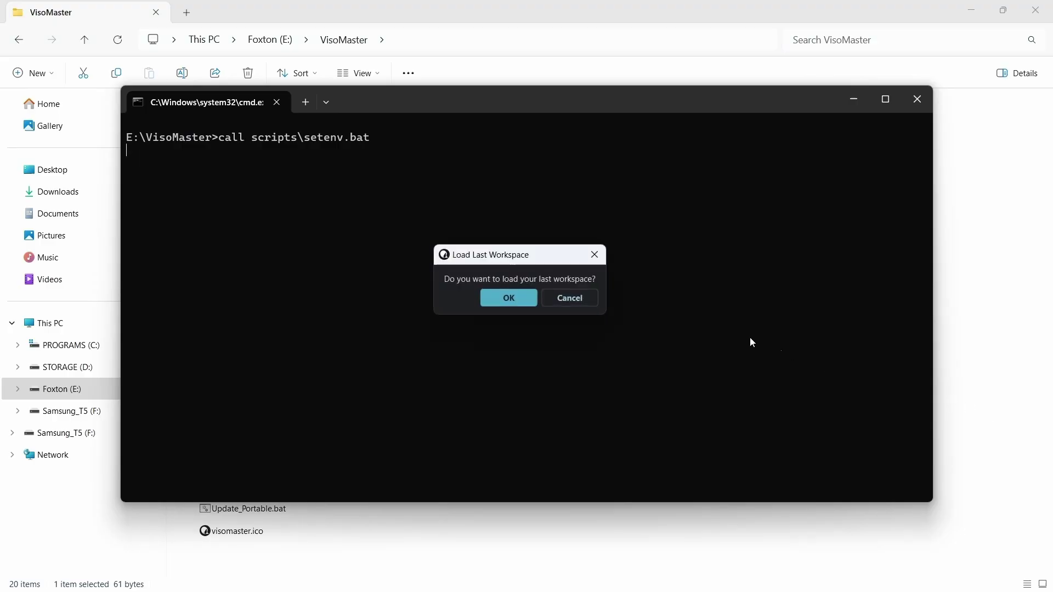
# Skip loading the last workspace, maximize the window, swap in the first input face, and play target.mp4
pyautogui.click(591, 301)
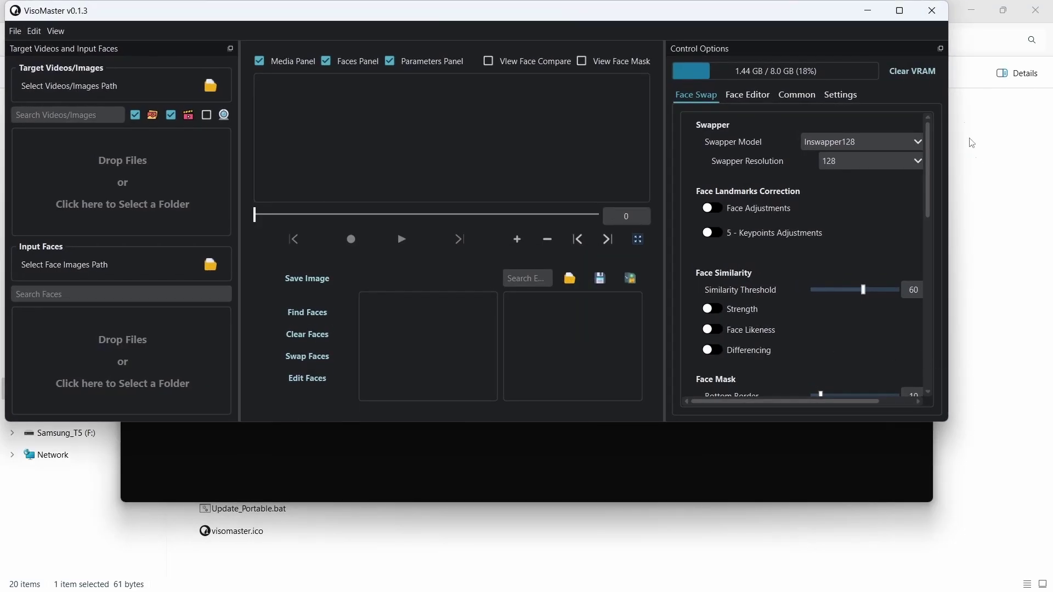
pyautogui.click(900, 11)
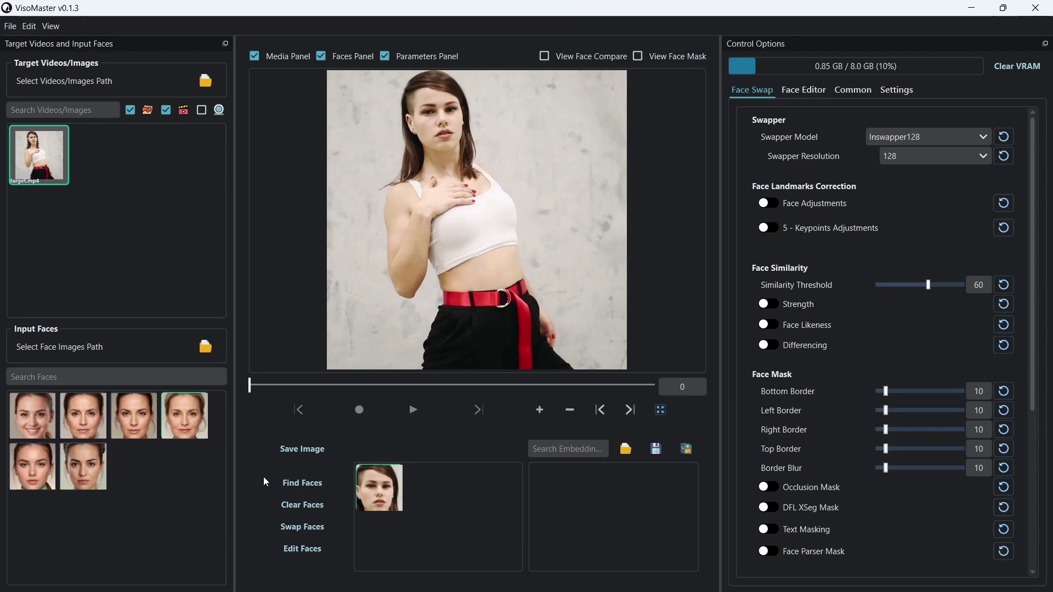
pyautogui.click(289, 526)
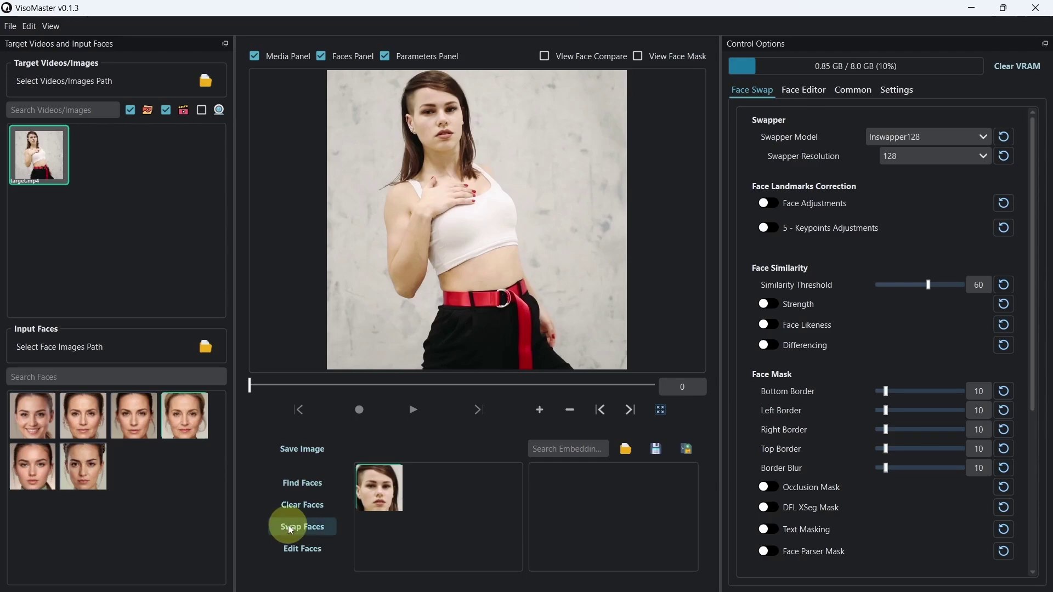
pyautogui.click(34, 418)
pyautogui.click(413, 415)
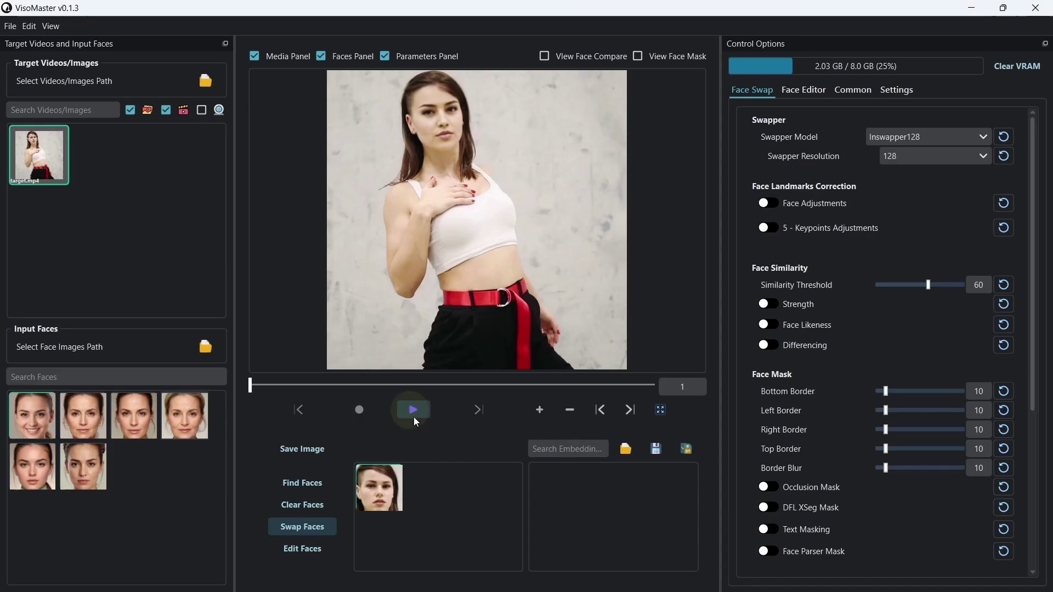